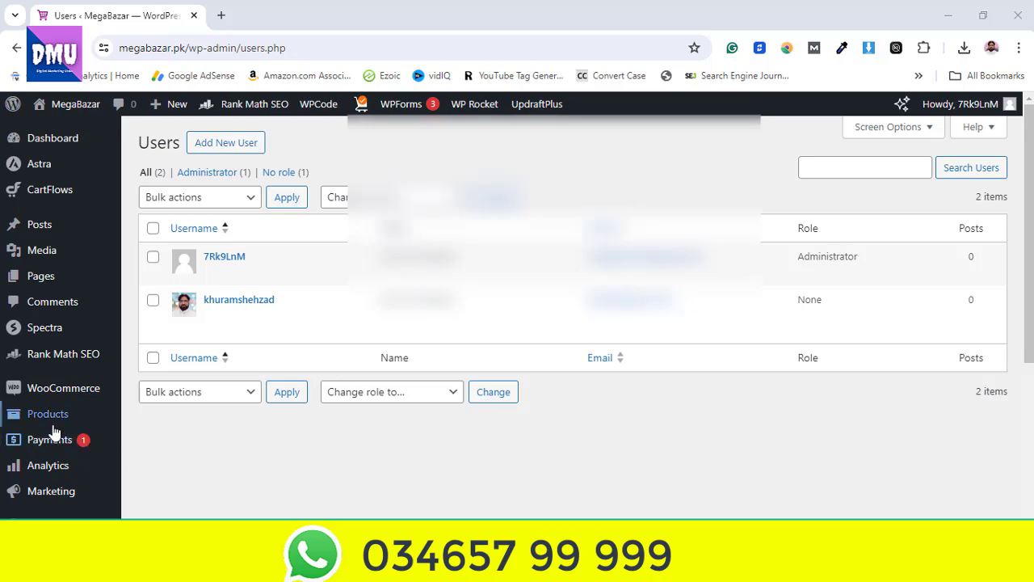
Go to the site's user list and open the form for adding a new user
scroll(48, 436, "down", 3)
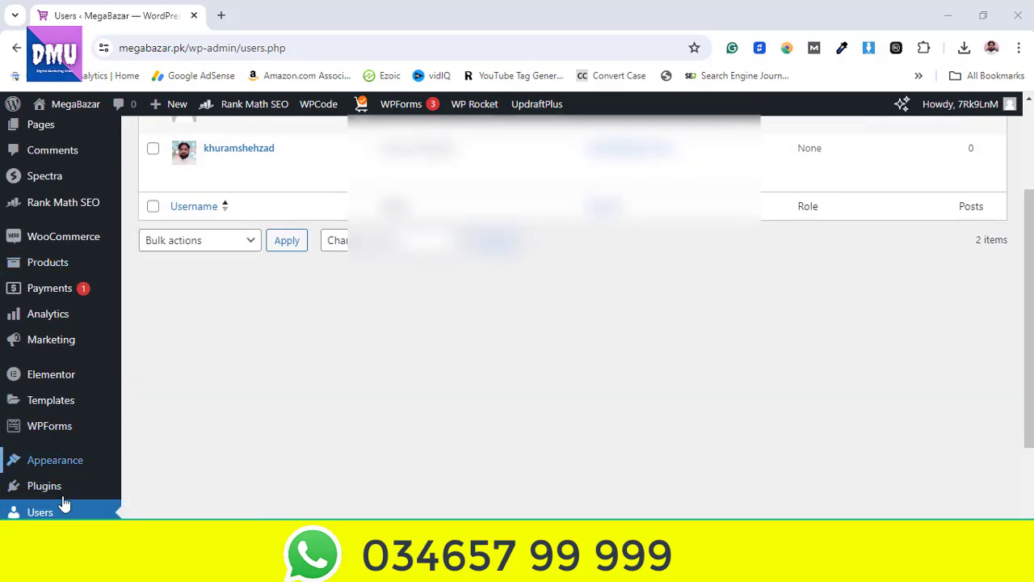
left_click(81, 515)
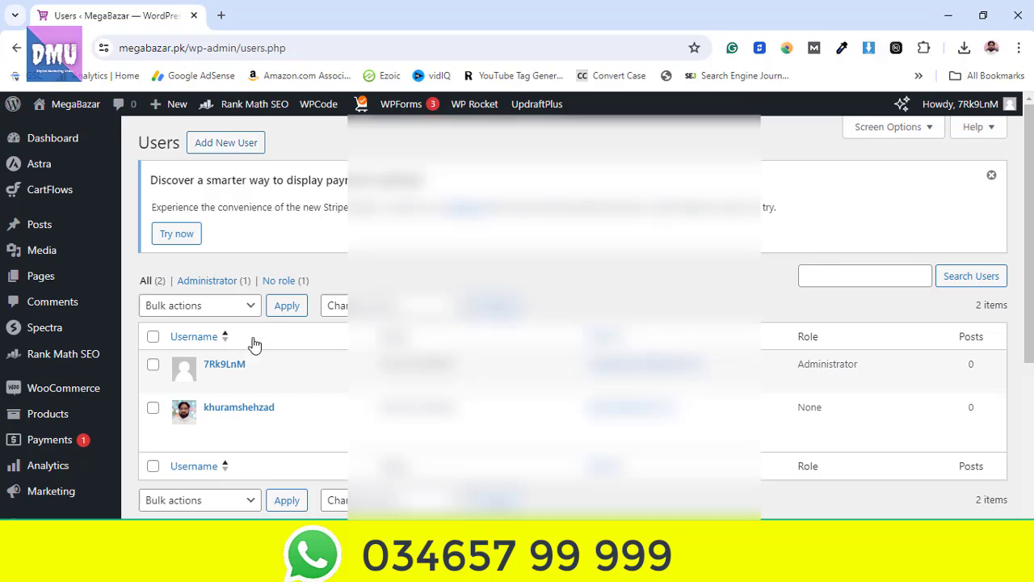
mouse_move(277, 441)
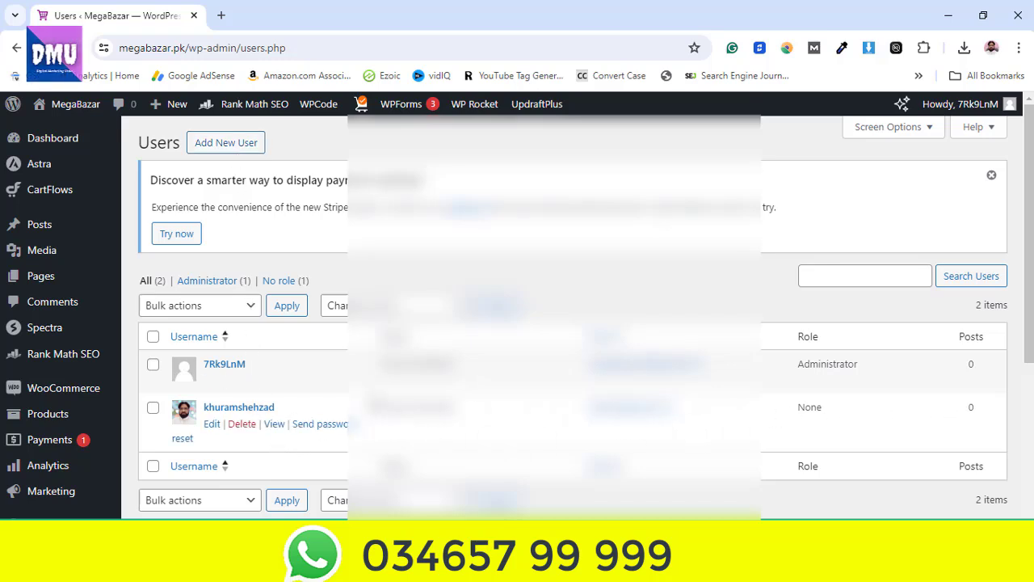
mouse_move(509, 370)
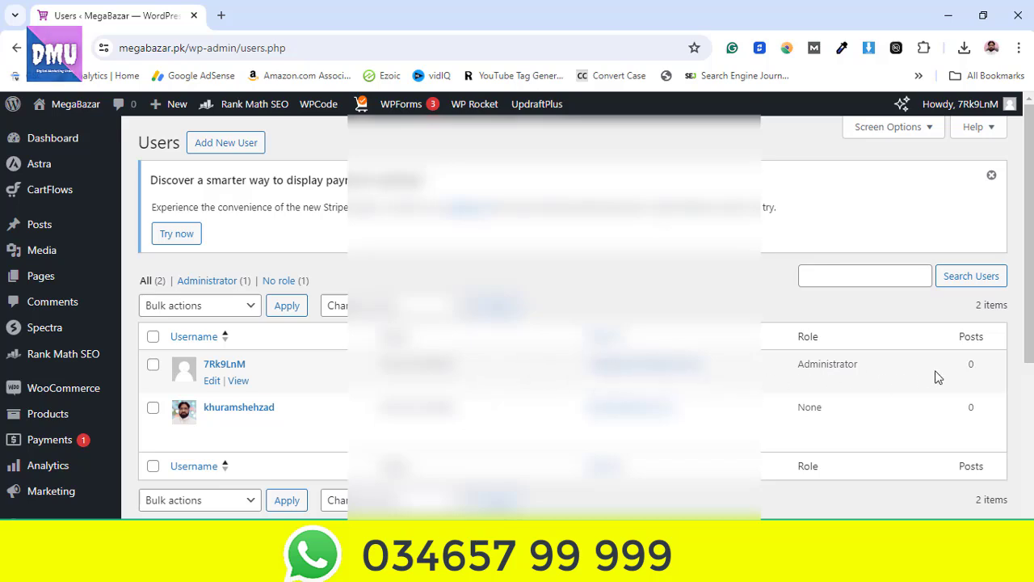
left_click(227, 146)
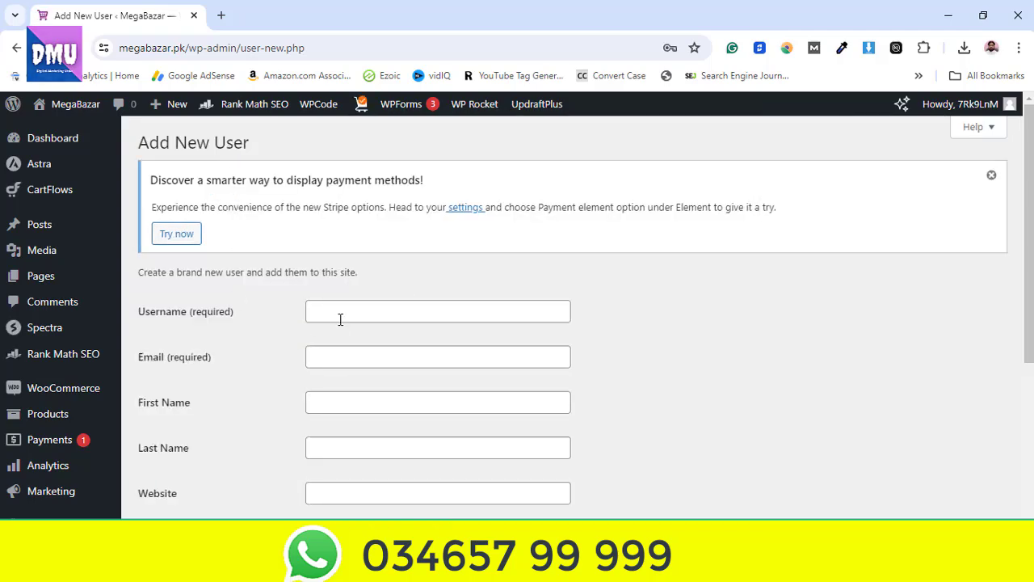
Enter a username for the new user
scroll(349, 312, "down", 3)
scroll(353, 299, "up", 2)
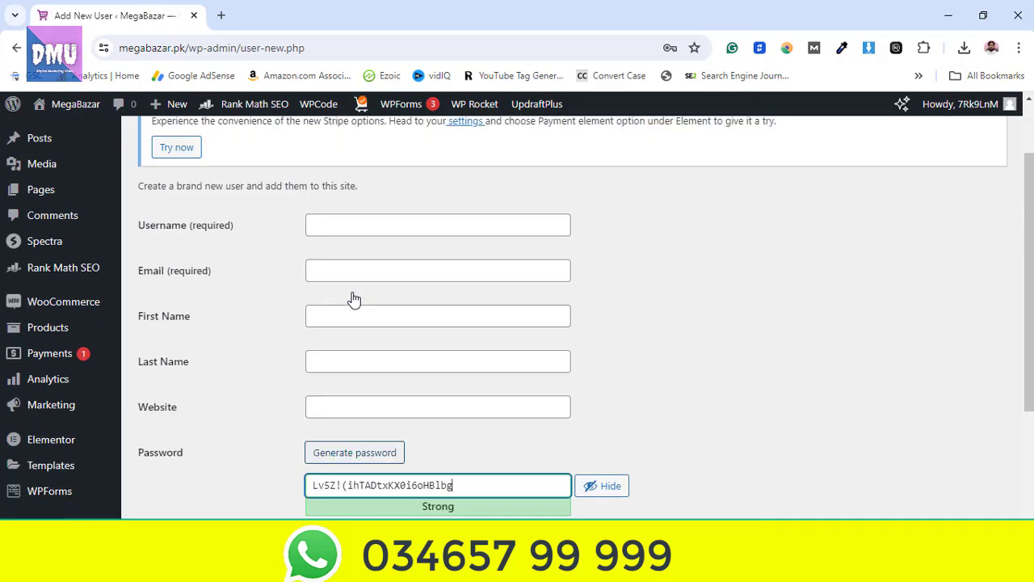
left_click(359, 226)
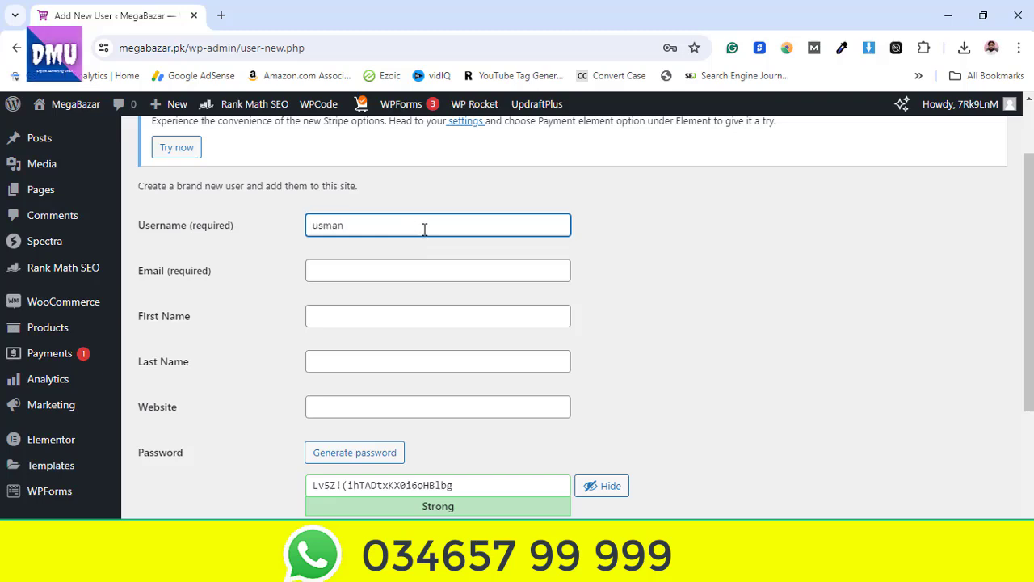
type("123")
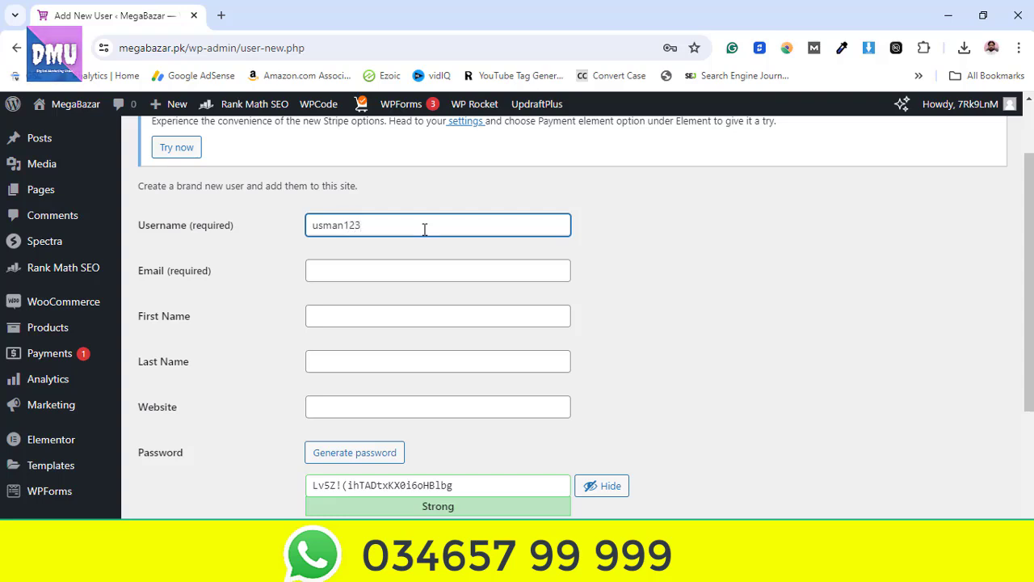
Fill in the e-mail, first name and last name from the saved contact, adding a 1 before the @ in the e-mail
left_click(427, 270)
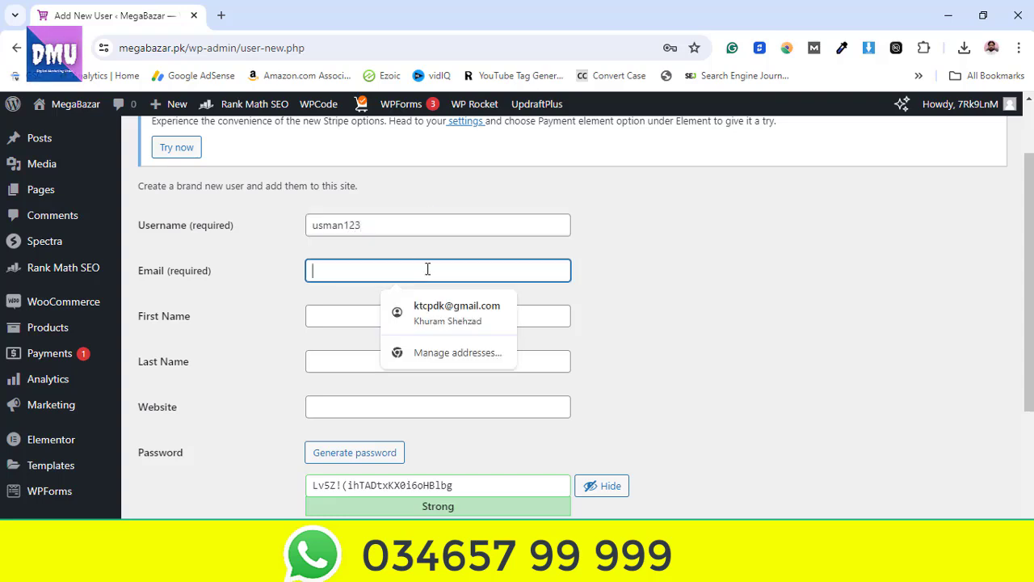
left_click(445, 315)
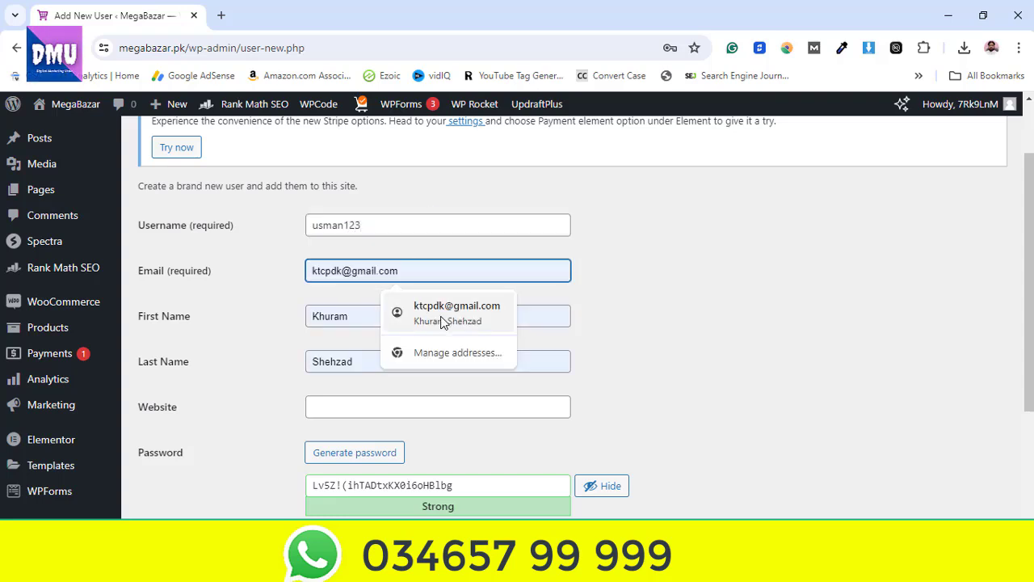
left_click(350, 274)
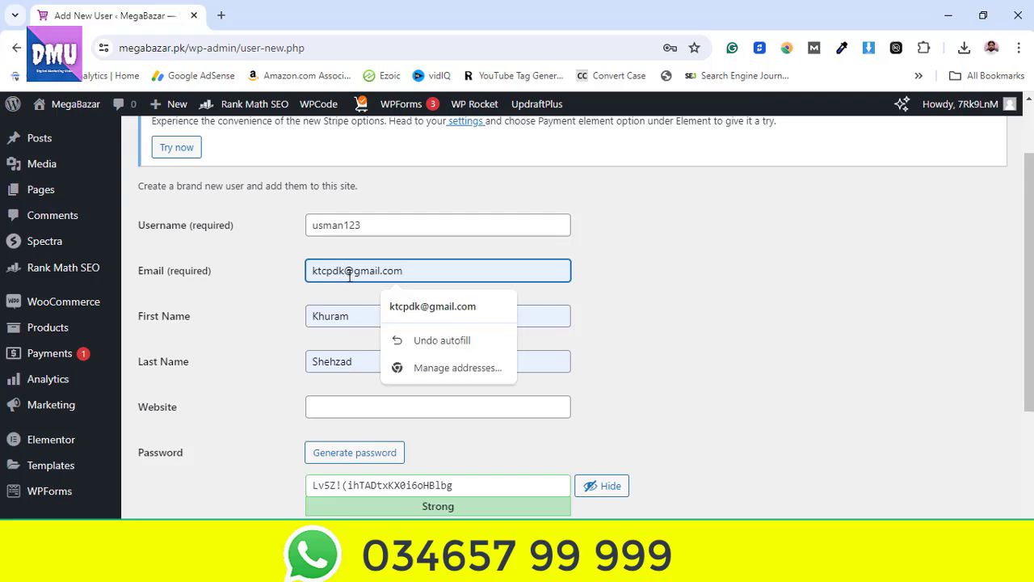
type("1")
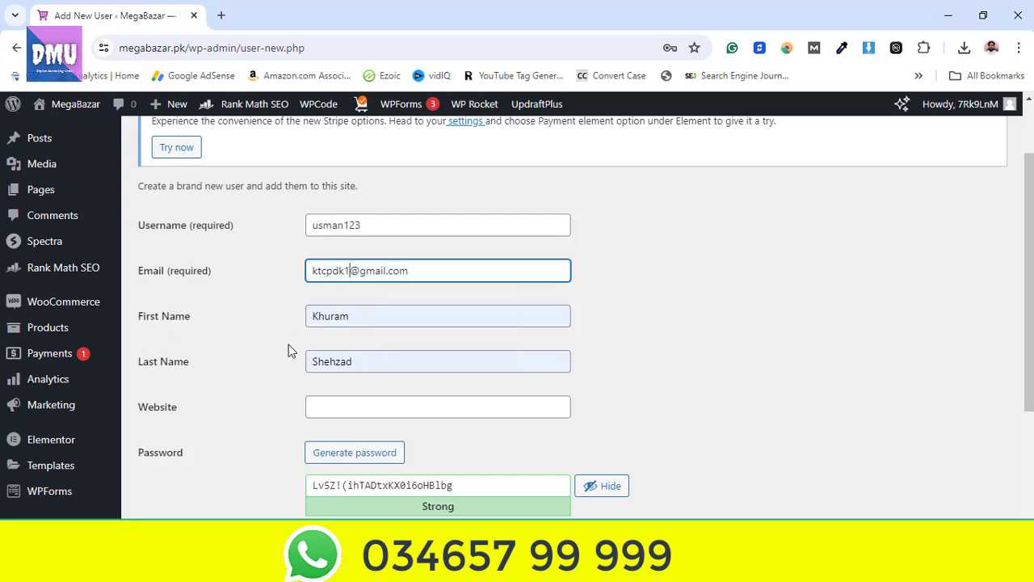
double_click(344, 317)
left_click_drag(359, 364, 310, 358)
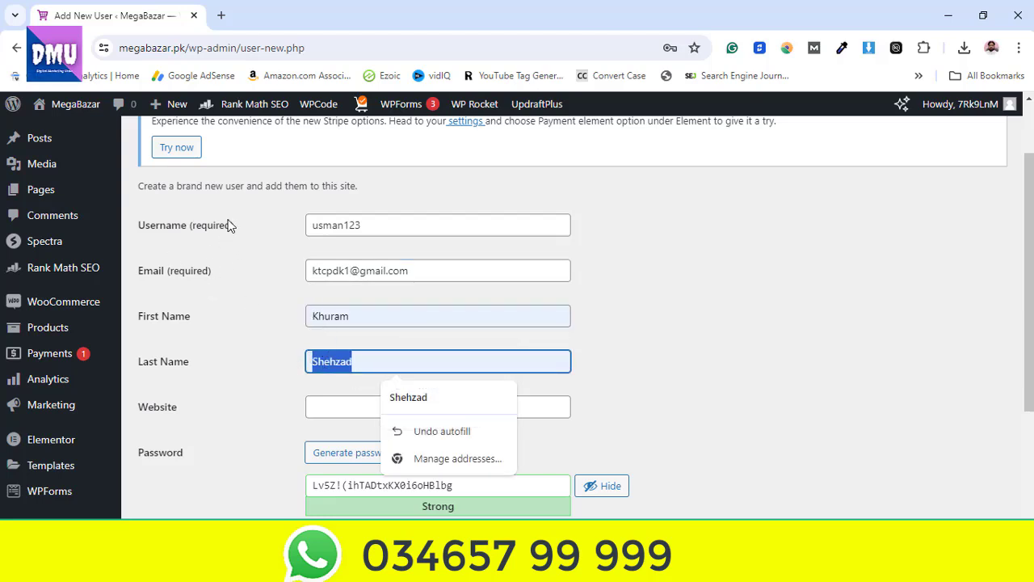
left_click(759, 404)
left_click(462, 412)
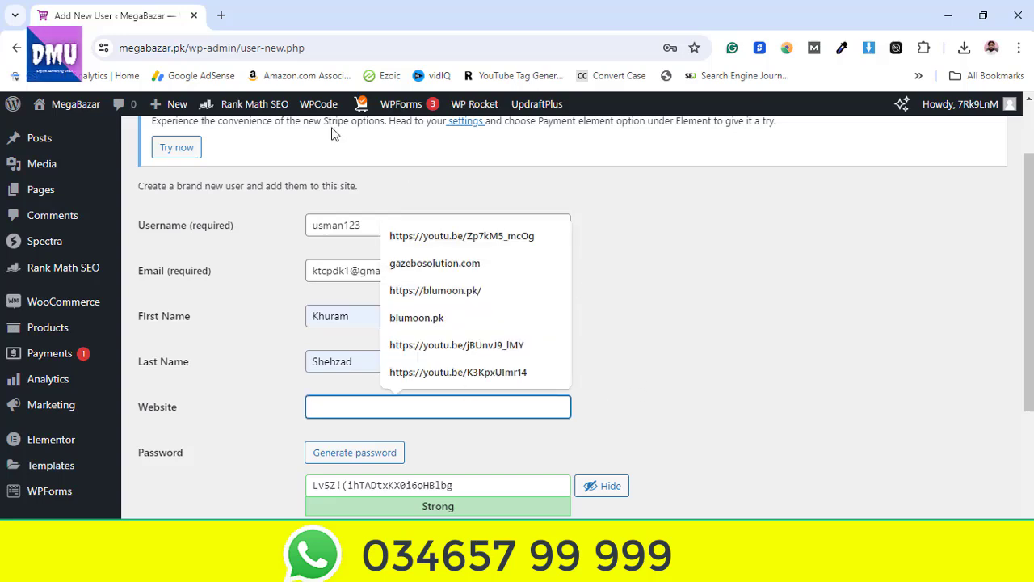
left_click_drag(230, 48, 120, 48)
key("ctrl+c")
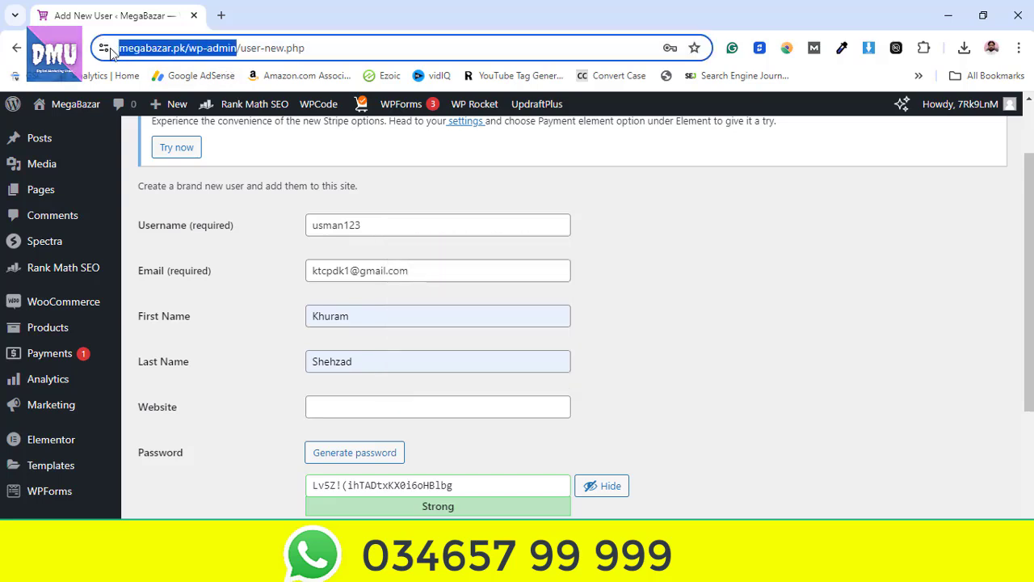
left_click(480, 408)
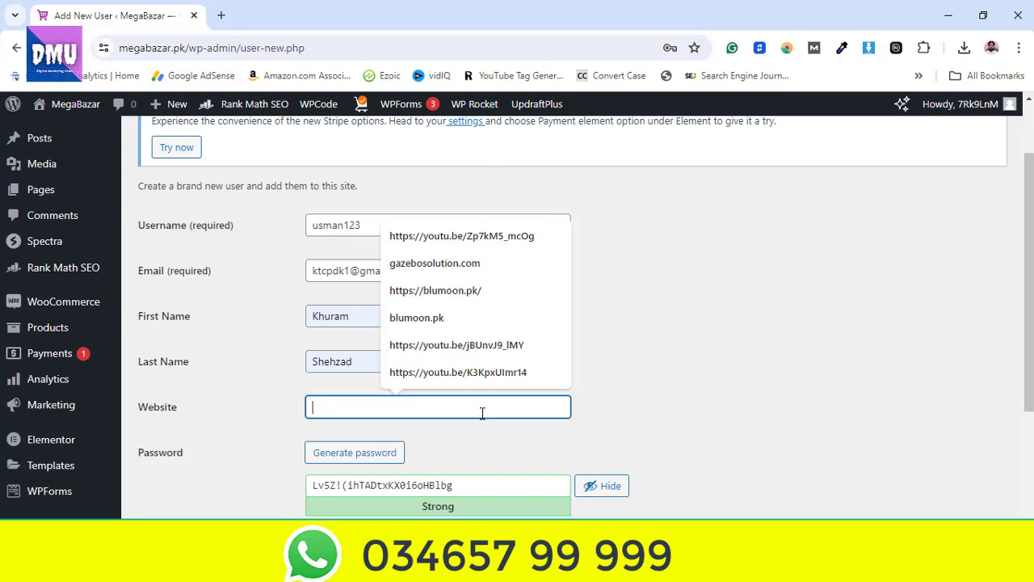
key("ctrl+v")
left_click(680, 376)
scroll(629, 365, "down", 2)
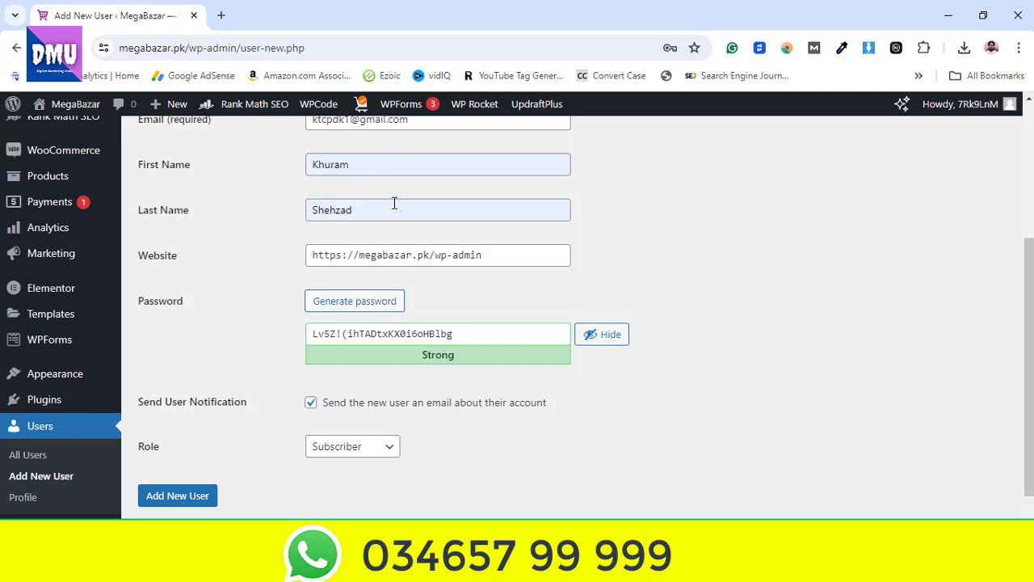
Give the new user the Administrator role, create the account and save its login in the browser
left_click(391, 449)
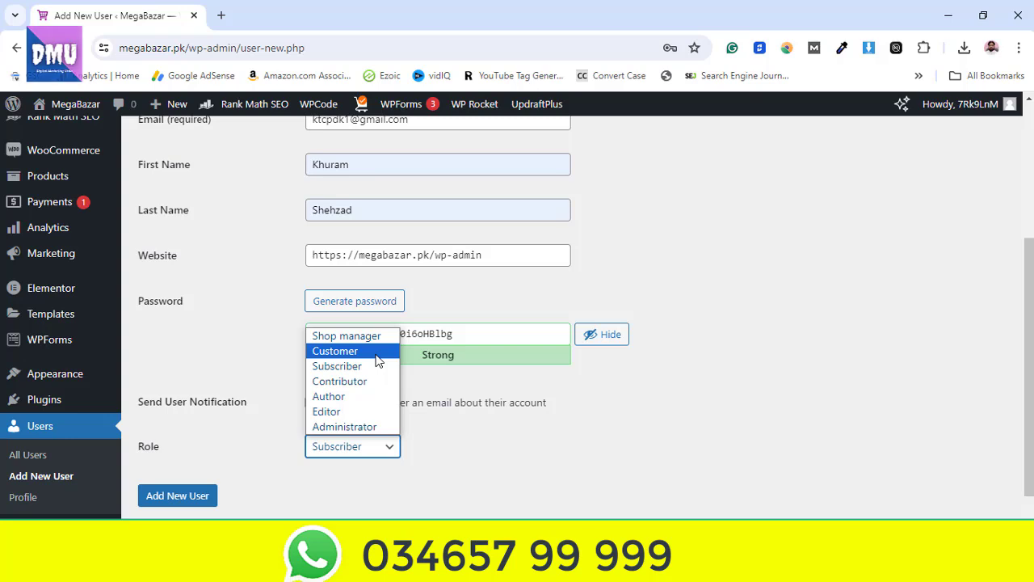
left_click(635, 439)
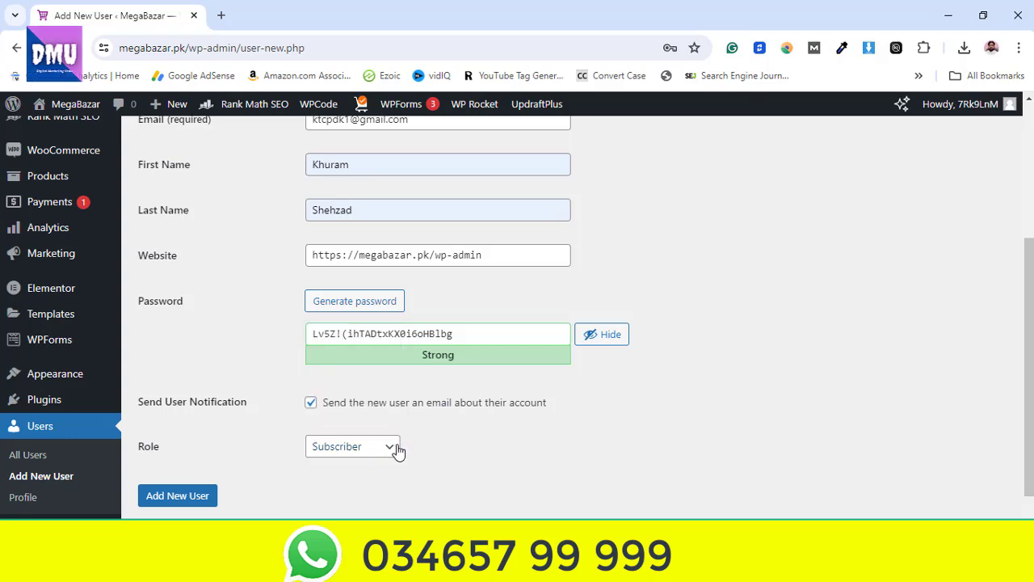
left_click(393, 449)
left_click(391, 427)
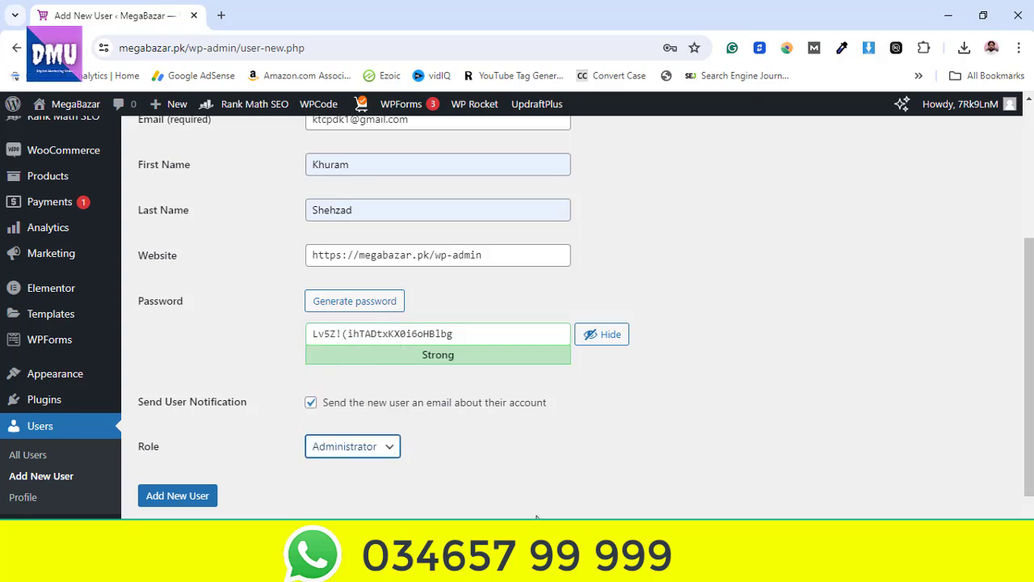
left_click(191, 499)
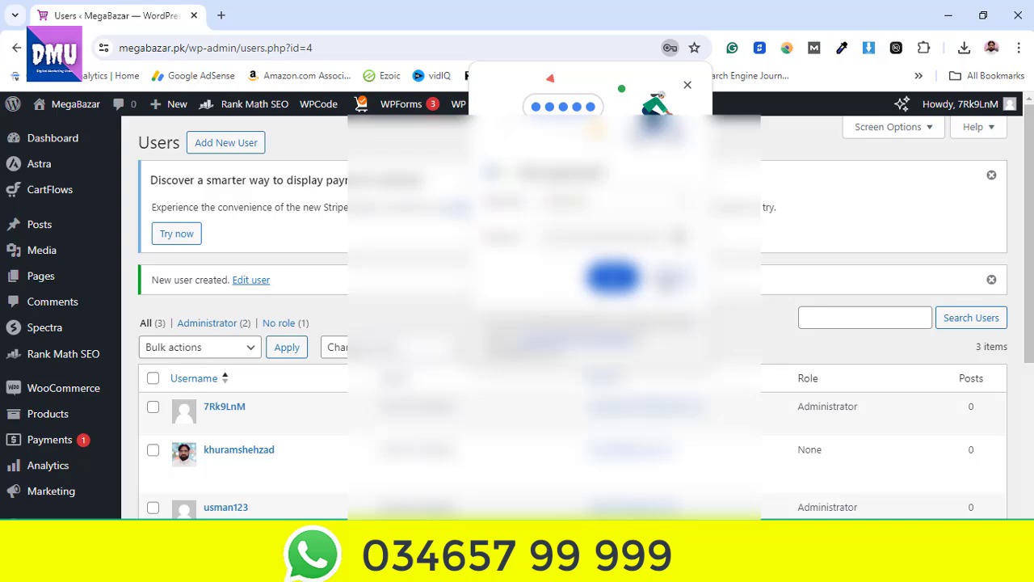
left_click(612, 277)
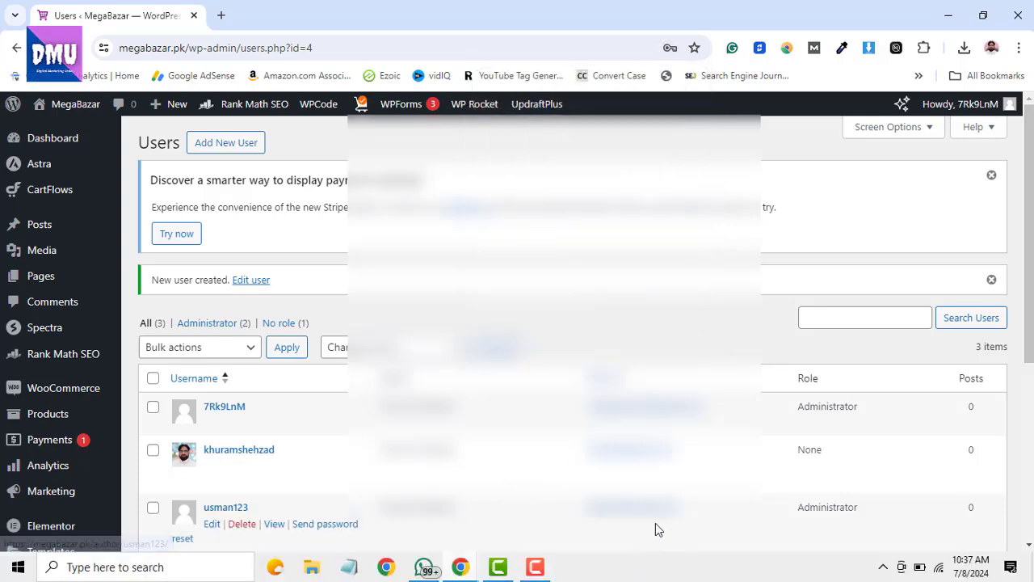
Check the new user's e-mail in the user list and close the open text editor window
scroll(634, 523, "down", 1)
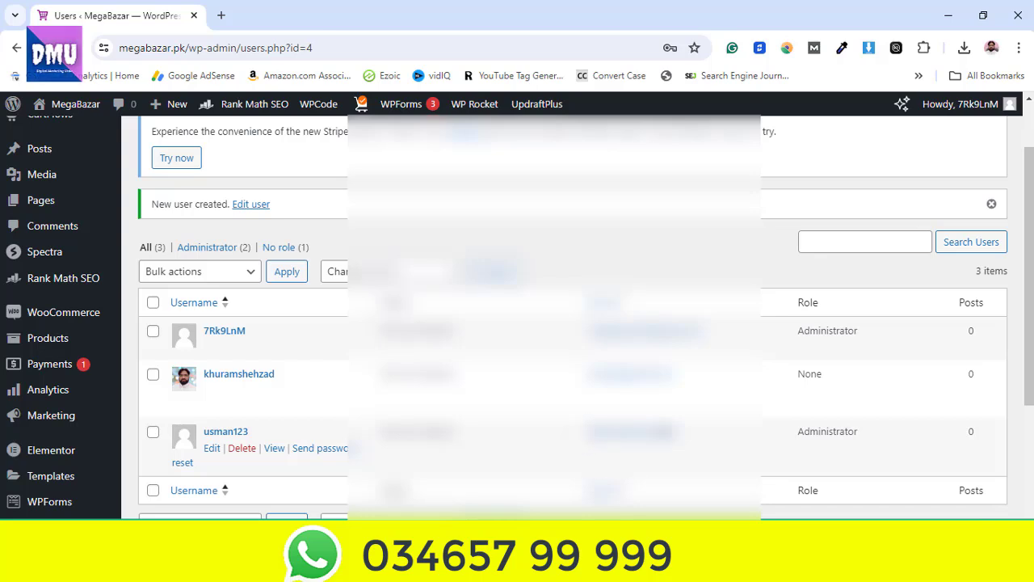
left_click_drag(583, 432, 699, 436)
left_click(690, 480)
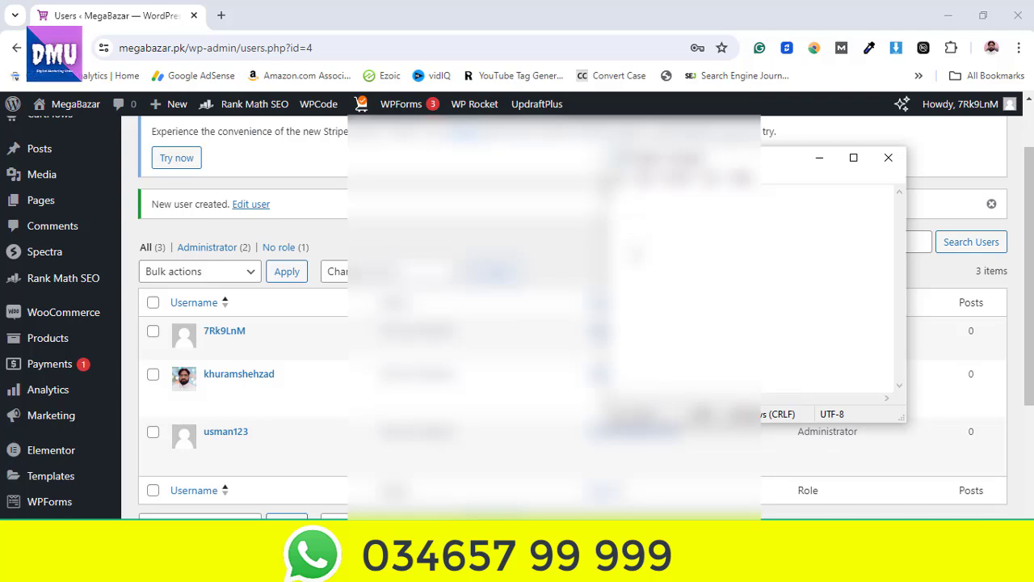
left_click(886, 159)
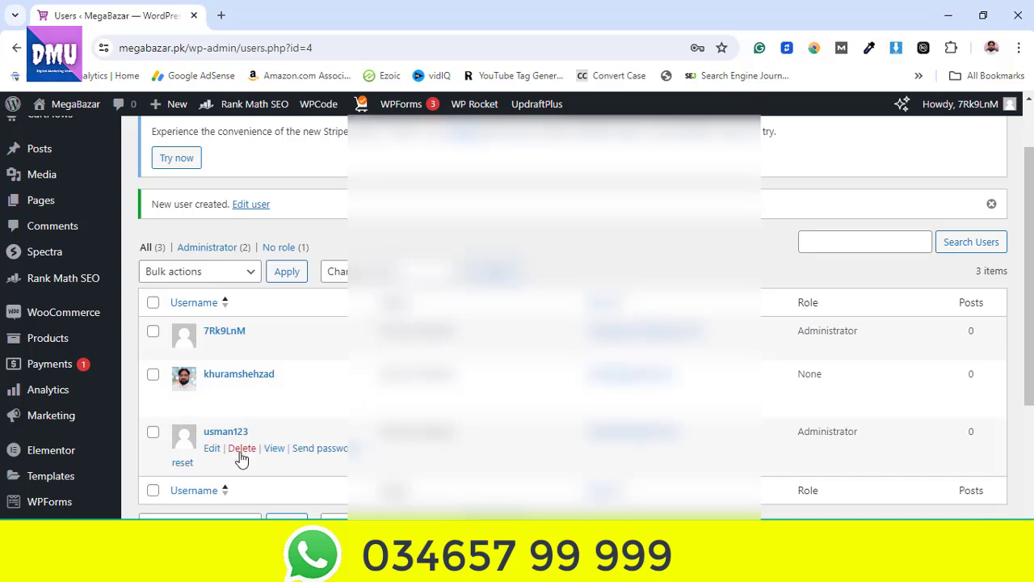
Delete the newly created administrator user from the site and confirm the deletion
left_click(241, 450)
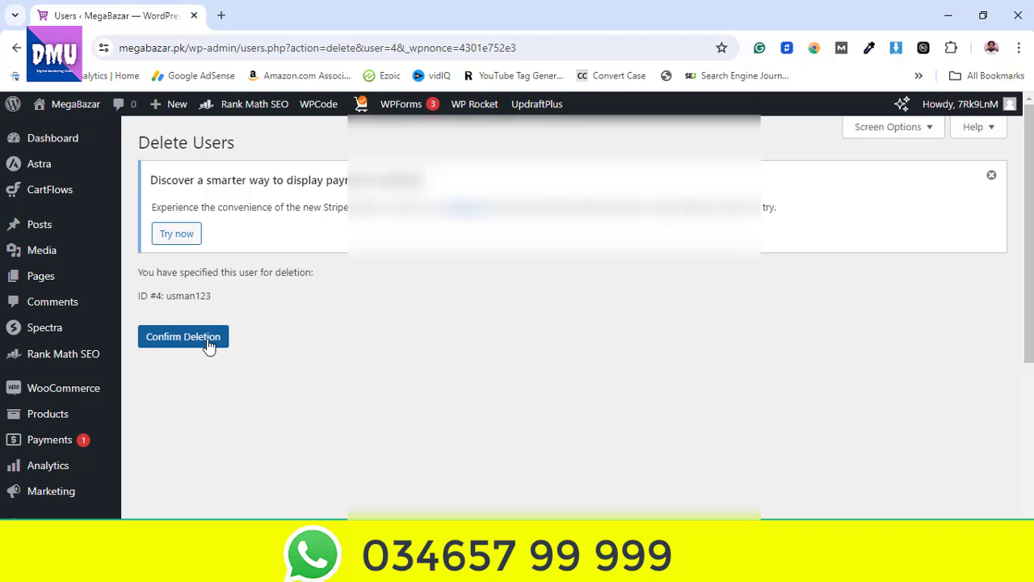
left_click(209, 343)
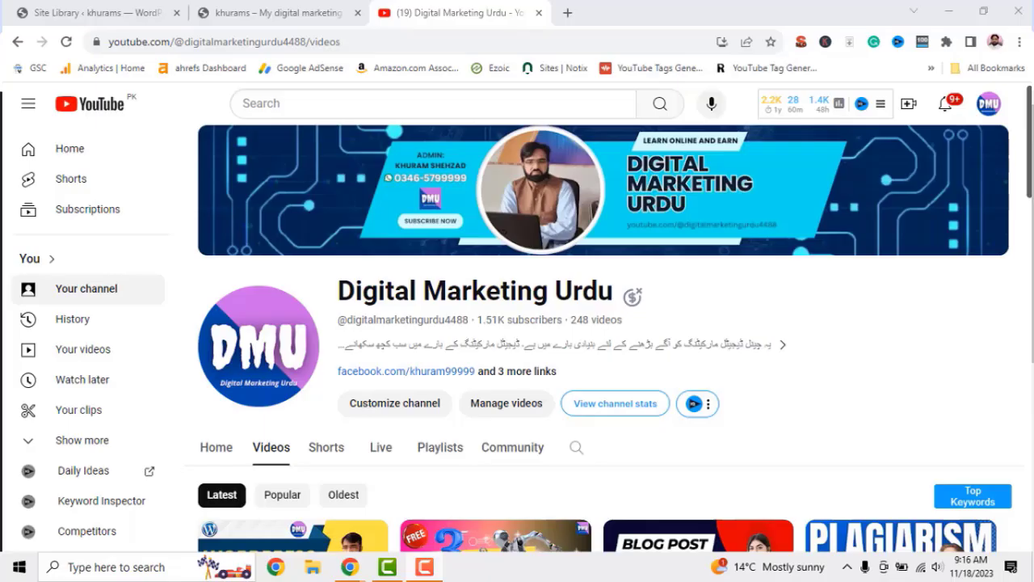
scroll(598, 323, "down", 1)
scroll(598, 323, "down", 8)
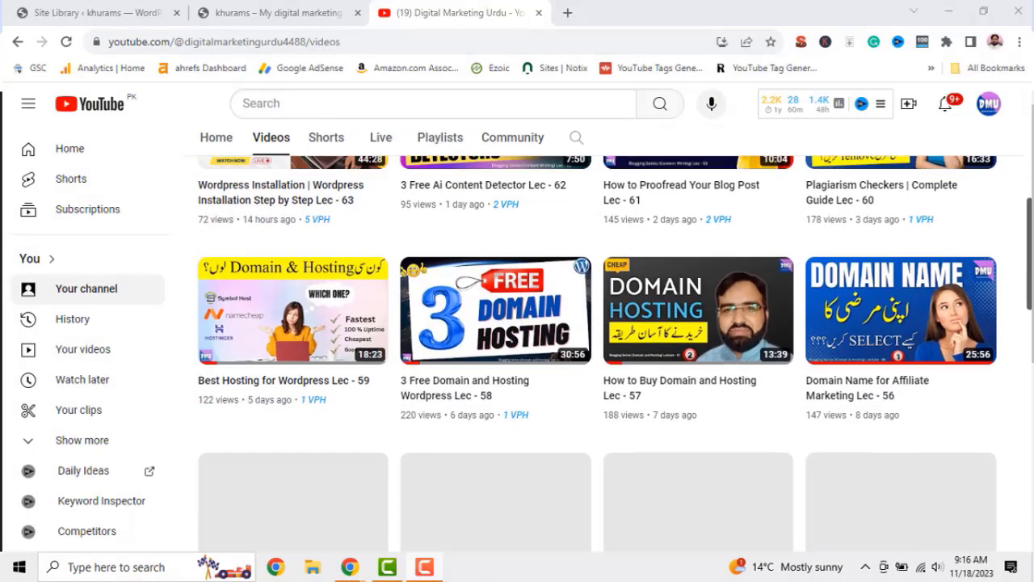
scroll(598, 355, "down", 5)
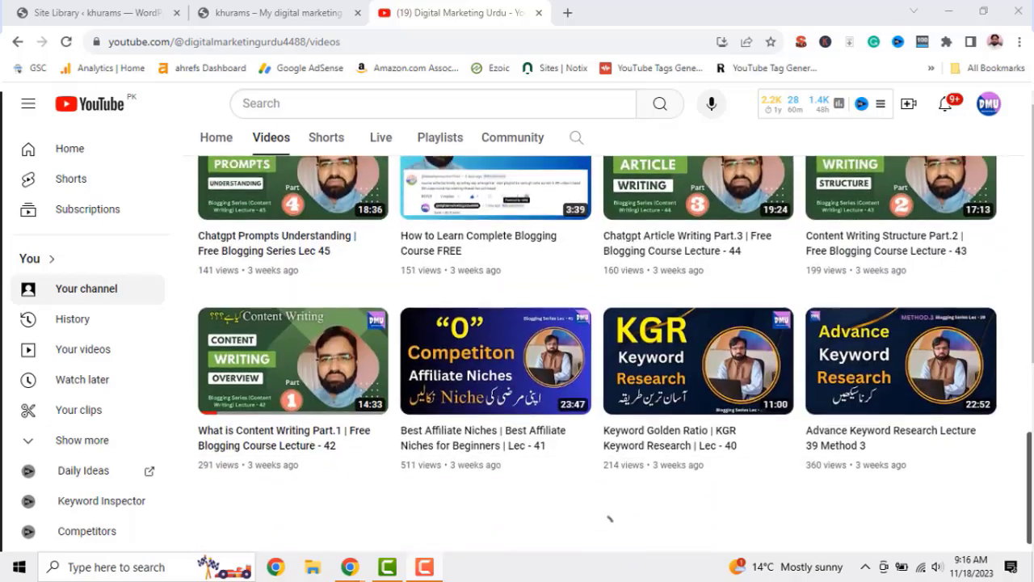
scroll(598, 323, "down", 3)
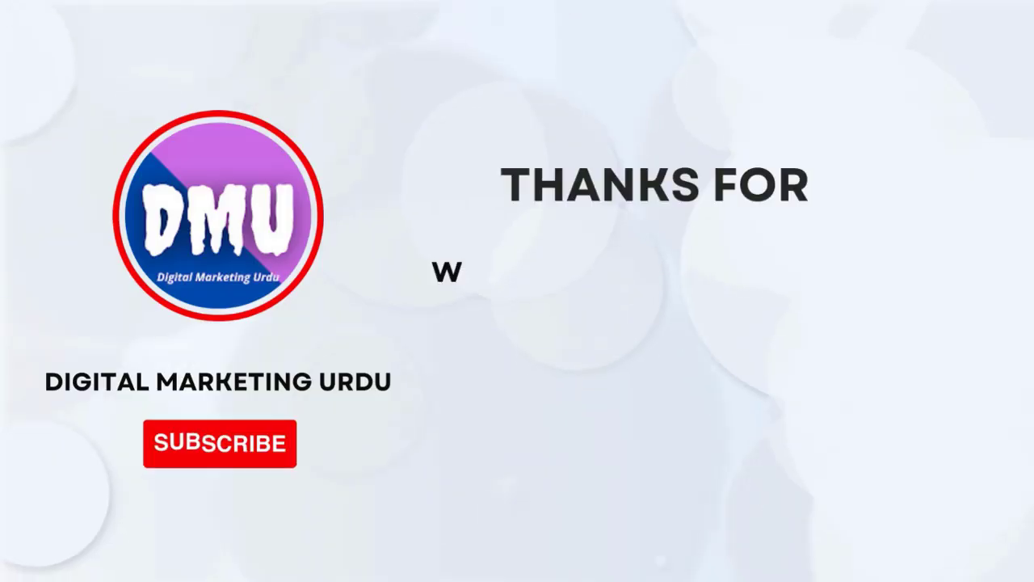